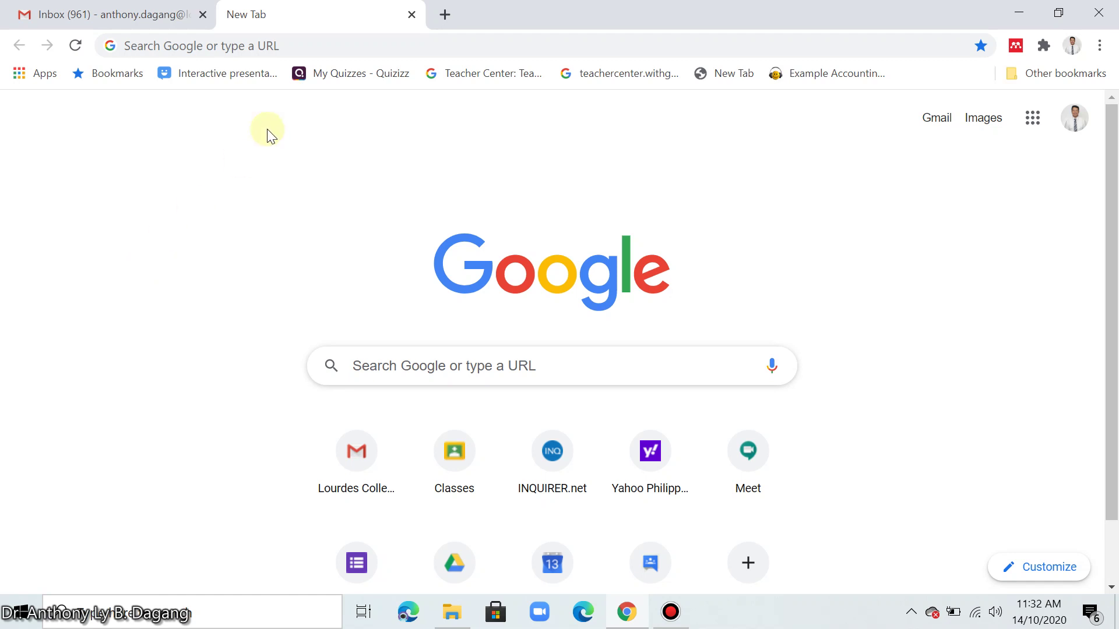
- Go to groups.google.com in the new tab by typing 'group' in the address bar
{"action": "left_click", "coordinate": [336, 47]}
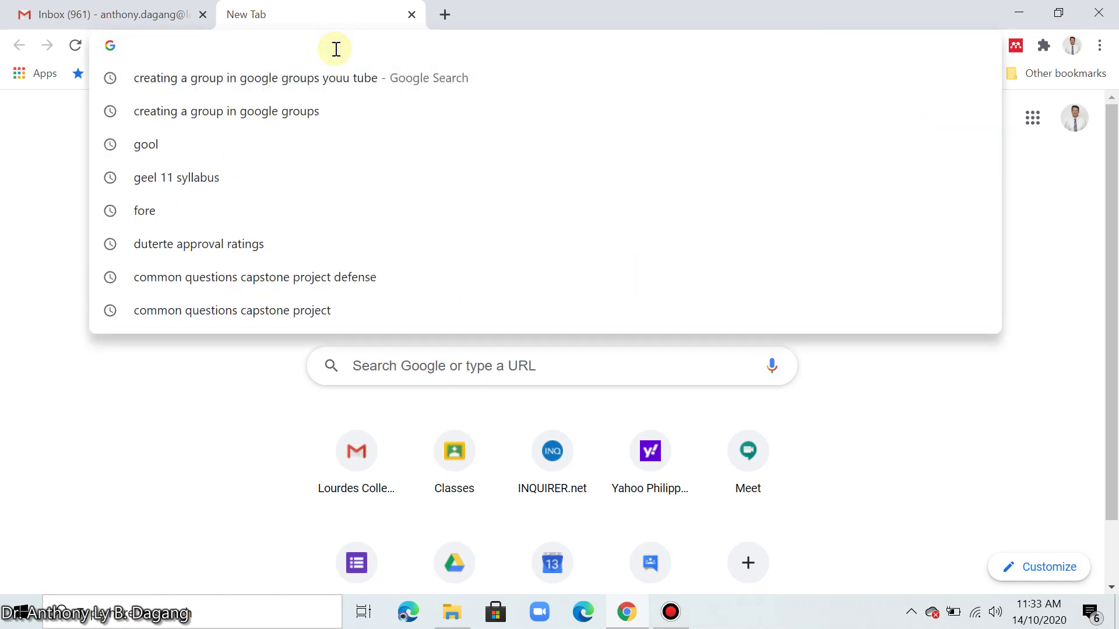
{"action": "type", "text": "groups.google.com"}
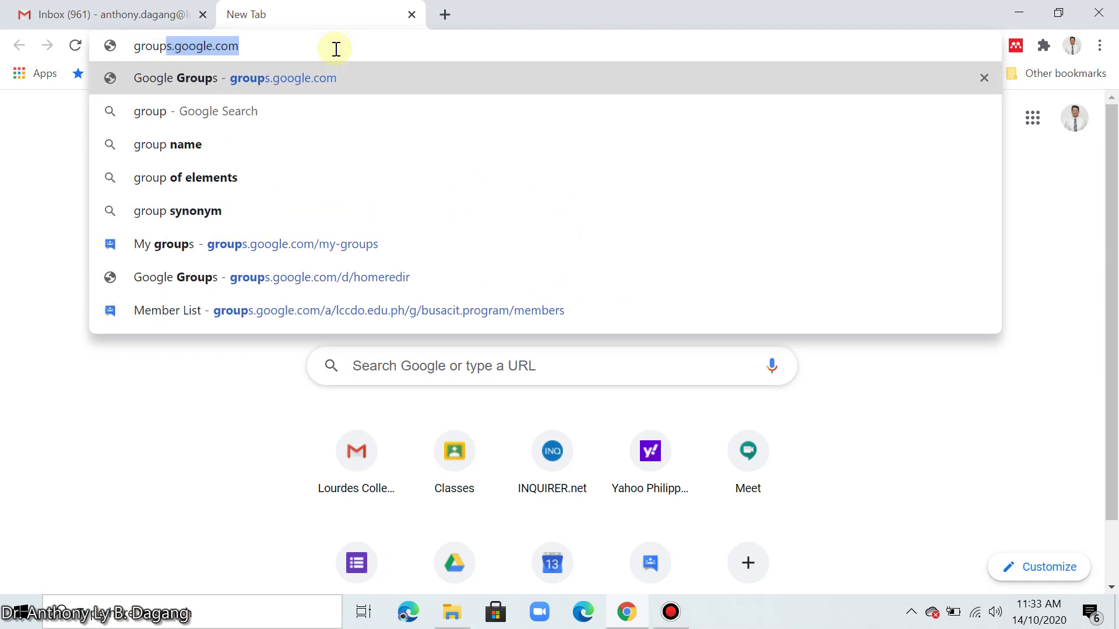
{"action": "key", "text": "Return"}
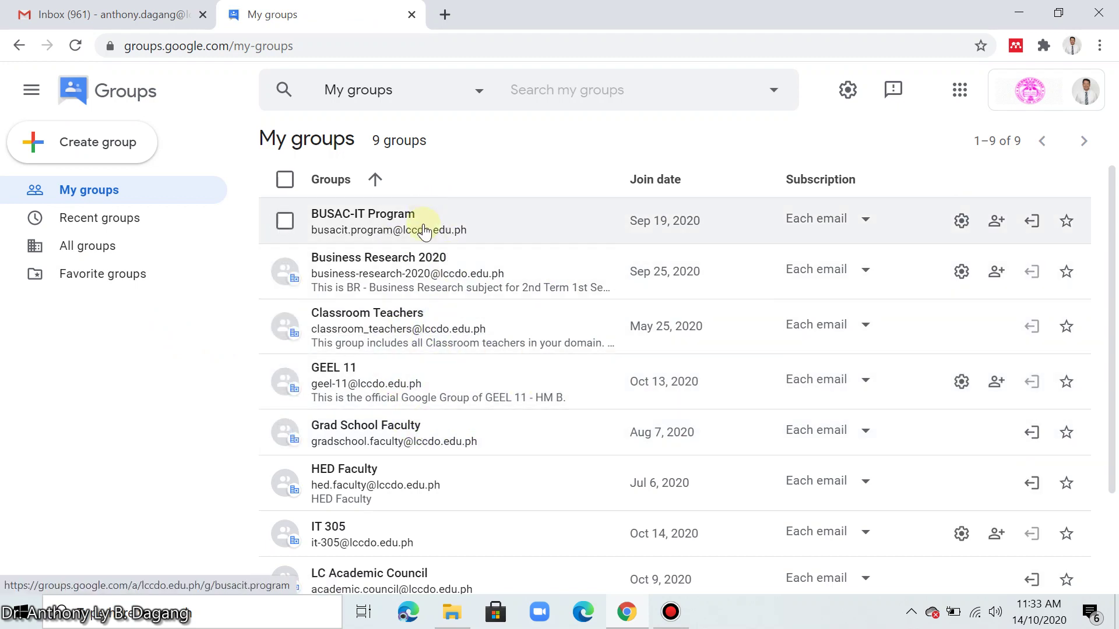
- Scroll through the nine existing groups on the My groups page
{"action": "scroll", "coordinate": [405, 437], "scroll_direction": "down", "scroll_amount": 2}
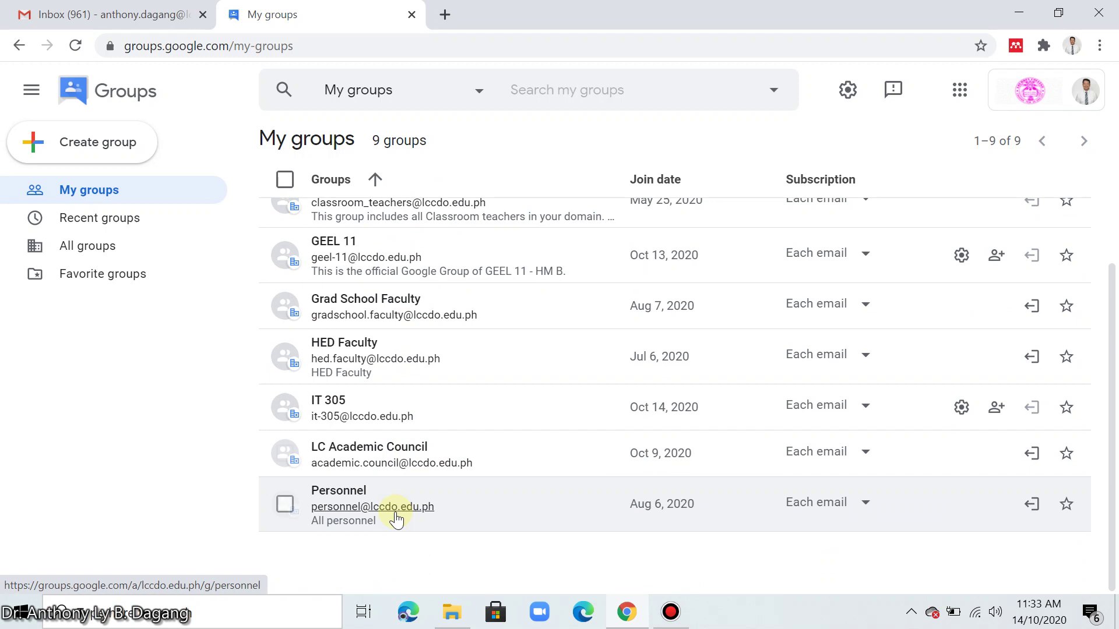
{"action": "scroll", "coordinate": [385, 381], "scroll_direction": "up", "scroll_amount": 2}
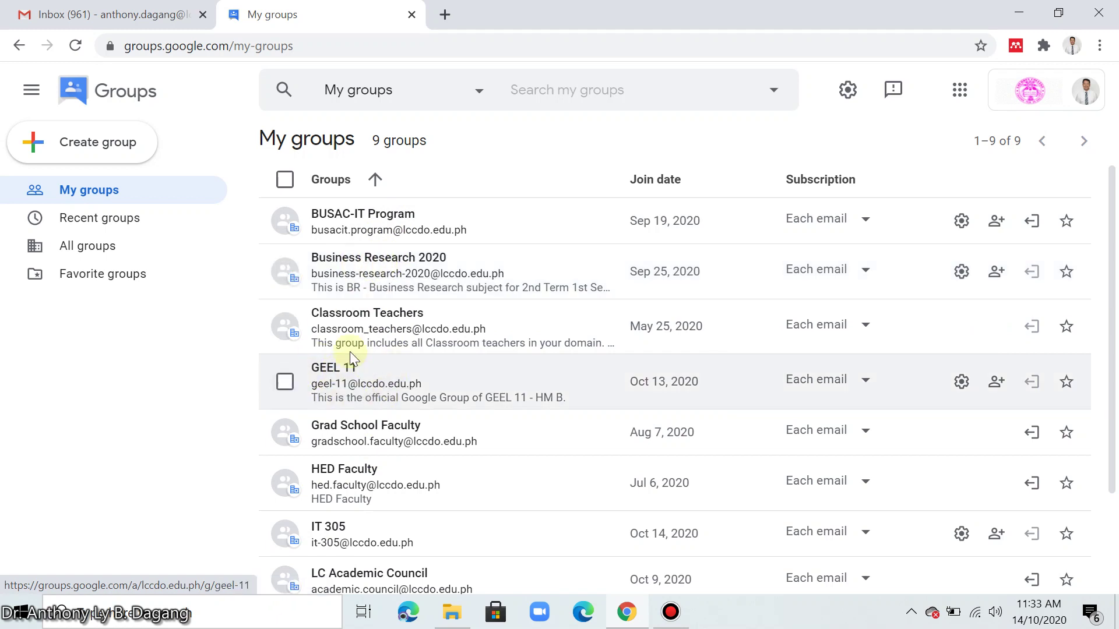
{"action": "scroll", "coordinate": [366, 465], "scroll_direction": "down", "scroll_amount": 2}
{"action": "scroll", "coordinate": [387, 457], "scroll_direction": "up", "scroll_amount": 2}
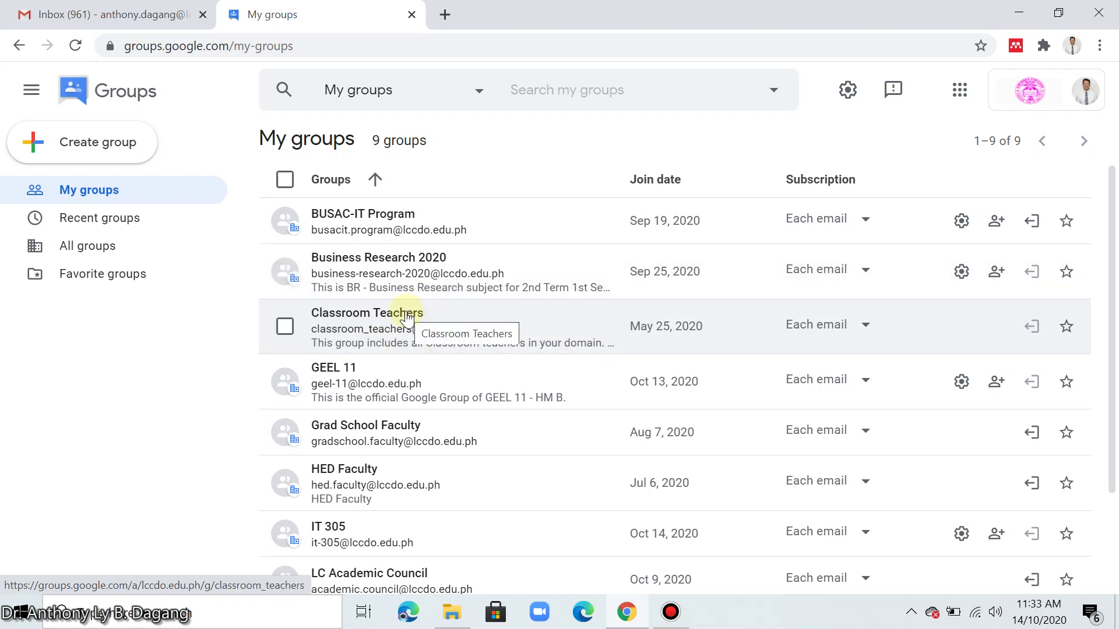
- Name the new group 'BSBA Faculty' with description 'This is the group for the BSBA faculty'
{"action": "left_click", "coordinate": [112, 146]}
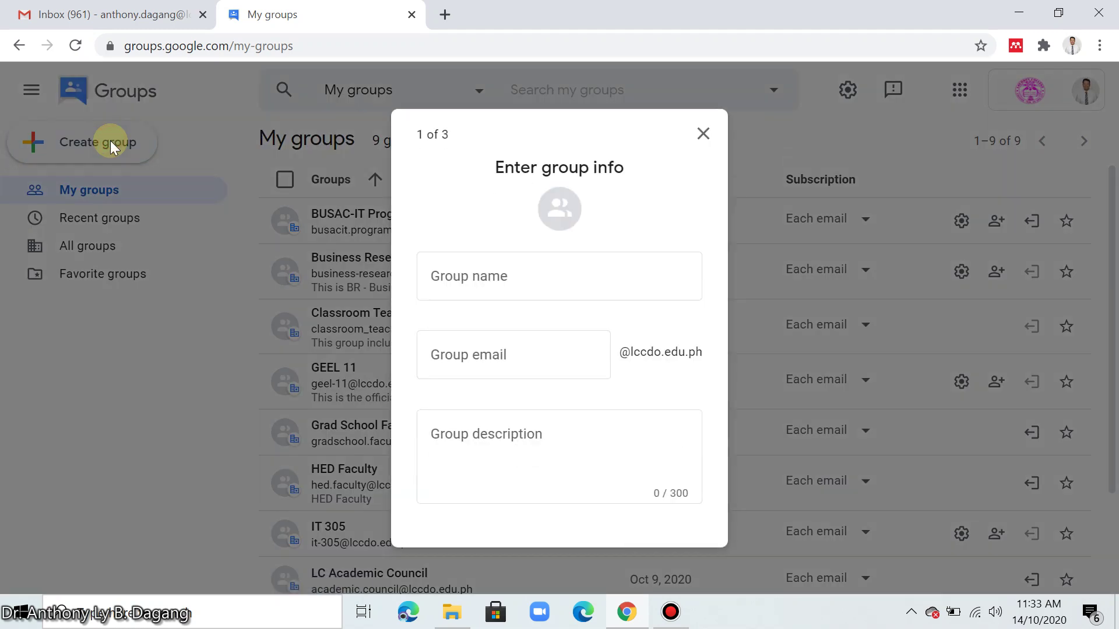
{"action": "left_click", "coordinate": [451, 266]}
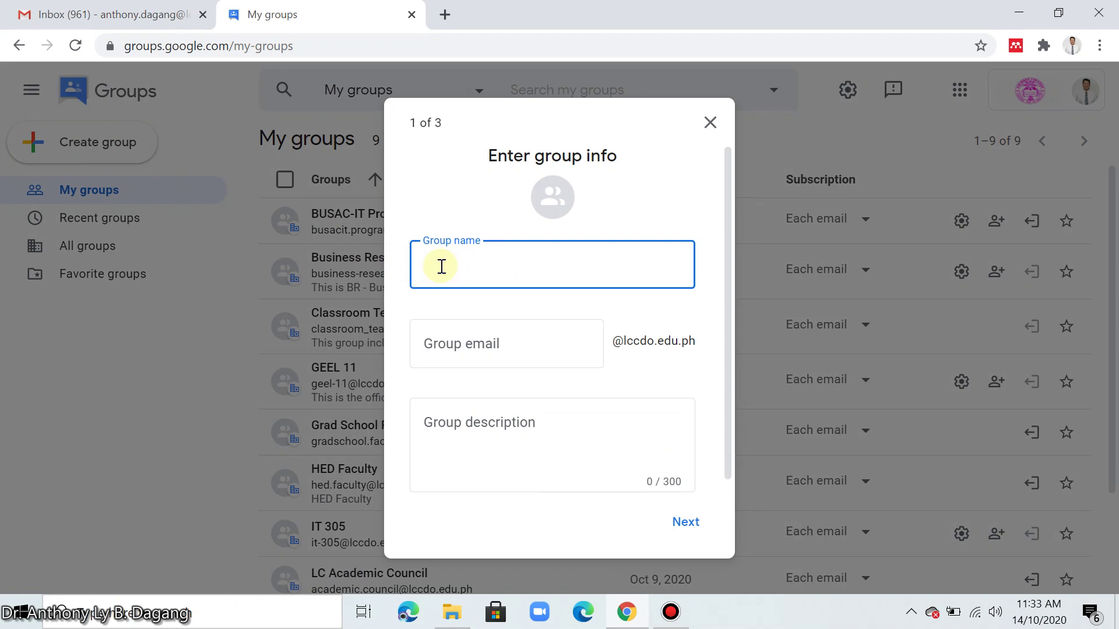
{"action": "type", "text": "BSBA"}
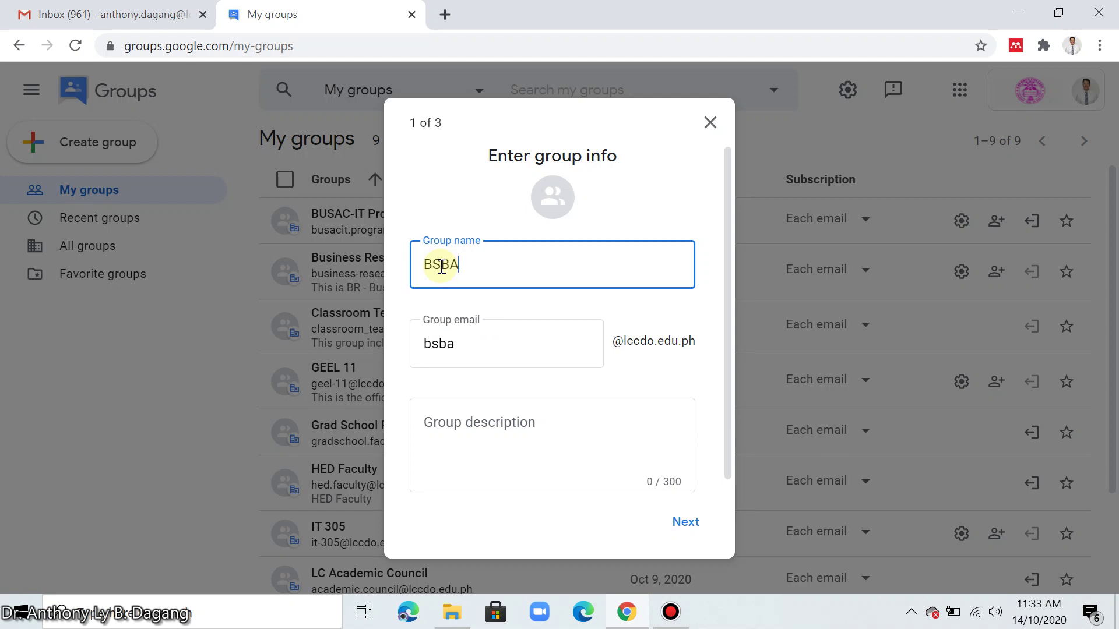
{"action": "type", "text": " Faculty"}
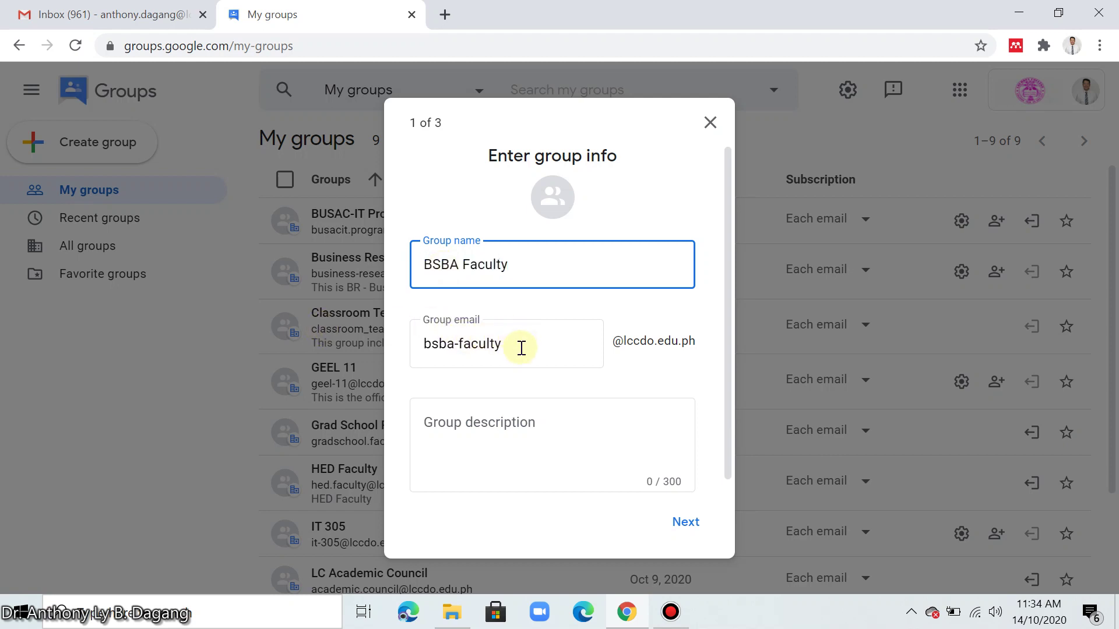
{"action": "left_click", "coordinate": [532, 445]}
{"action": "type", "text": "T"}
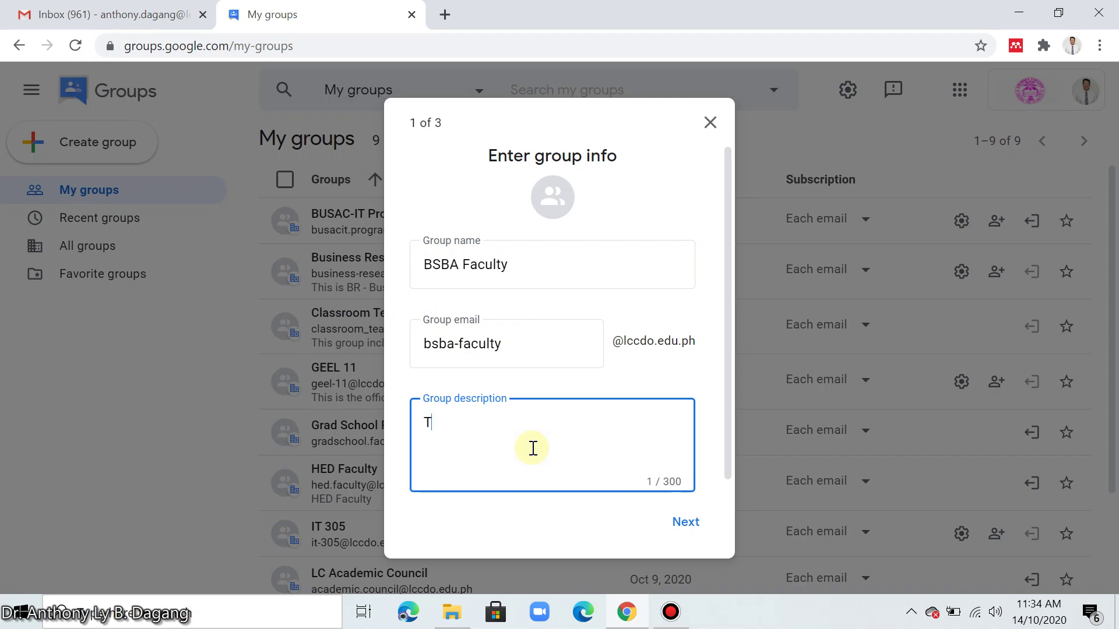
{"action": "type", "text": "his is the group for the BSBA "}
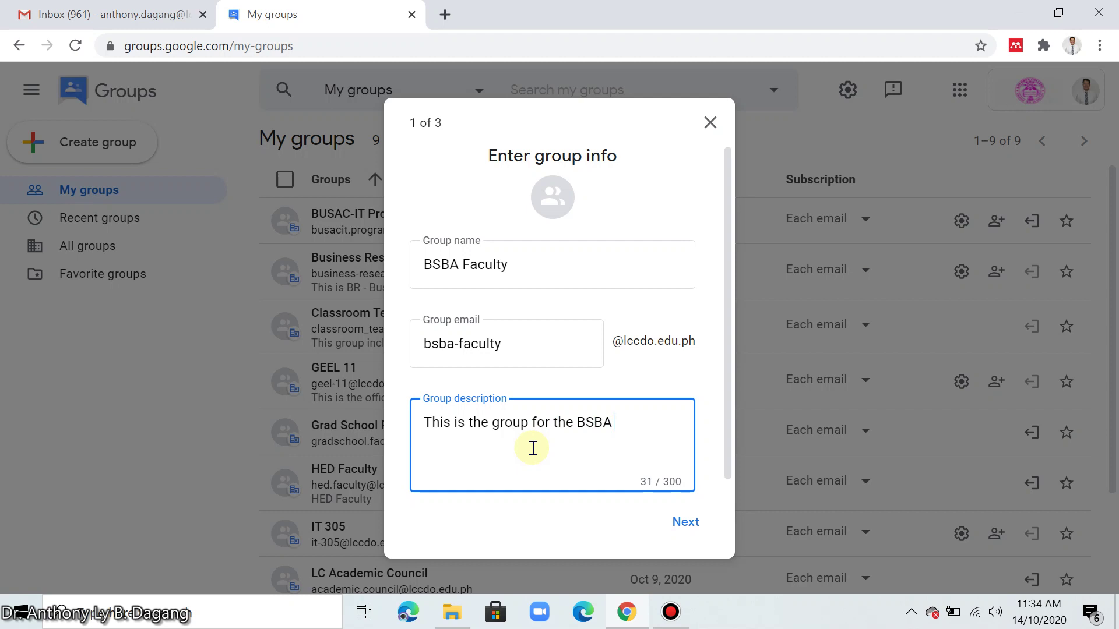
{"action": "type", "text": "faculty"}
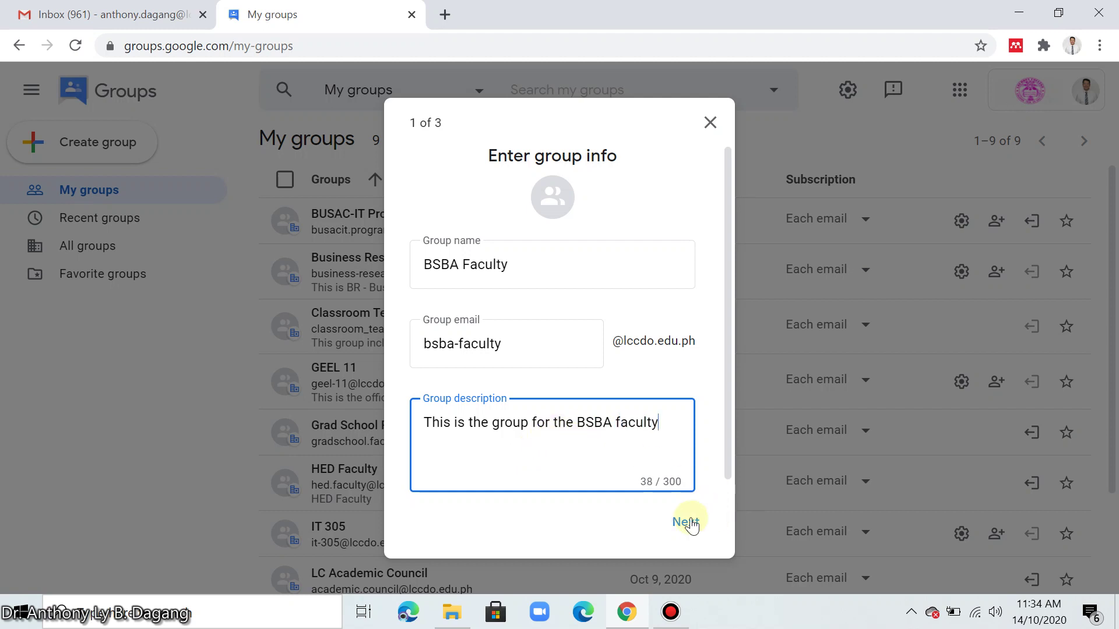
{"action": "left_click", "coordinate": [687, 523]}
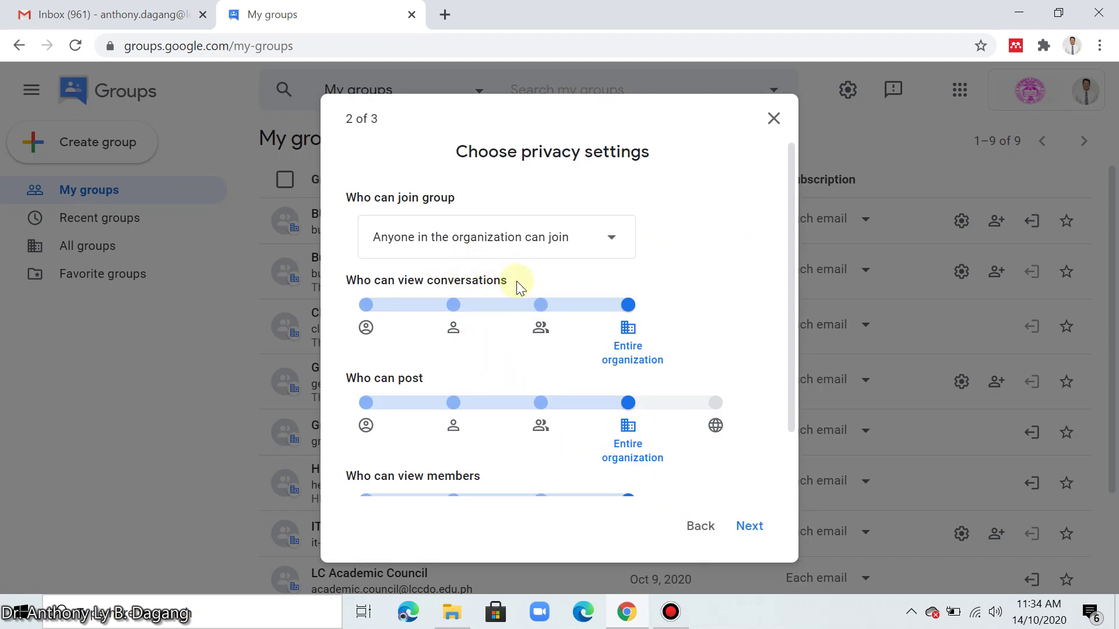
- Keep the default Entire organization privacy settings and continue to the members step
{"action": "scroll", "coordinate": [694, 294], "scroll_direction": "down", "scroll_amount": 1}
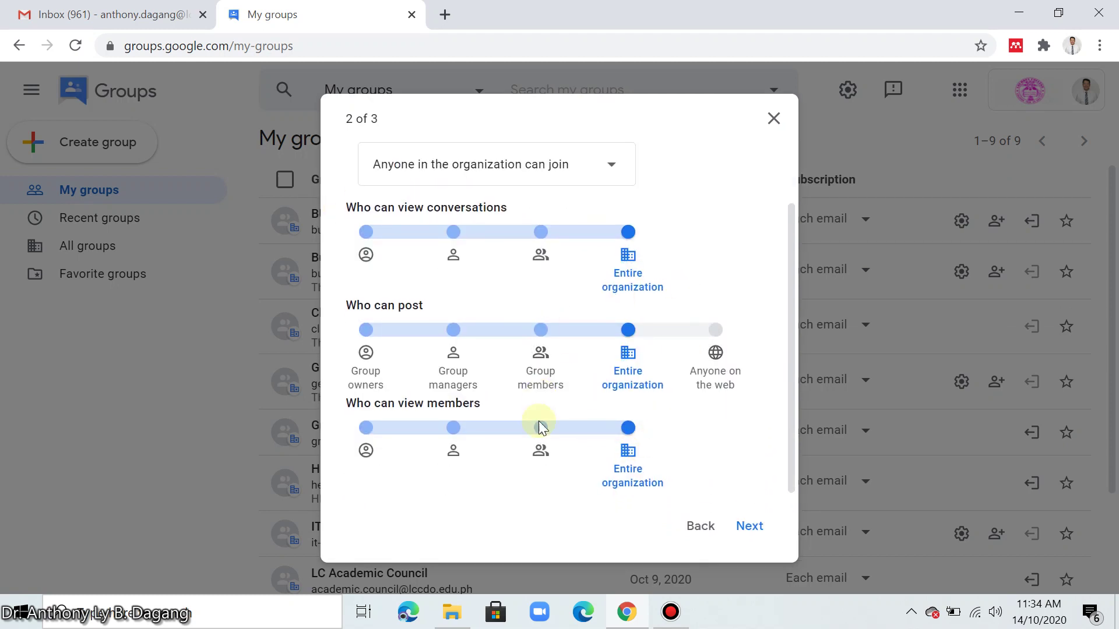
{"action": "scroll", "coordinate": [540, 428], "scroll_direction": "up", "scroll_amount": 1}
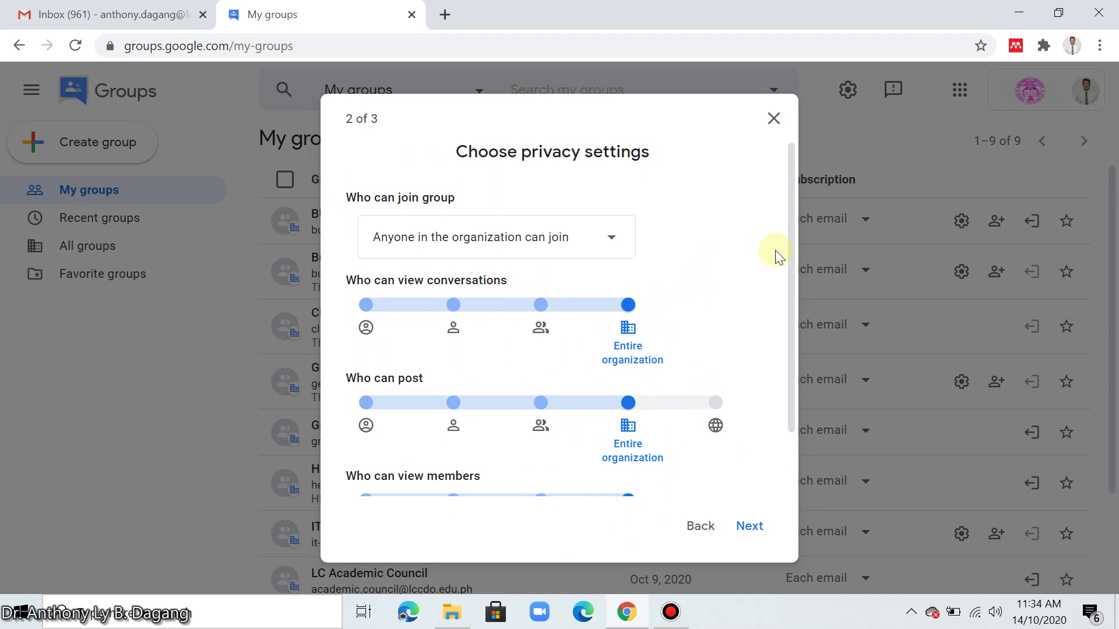
{"action": "left_click_drag", "start_coordinate": [789, 244], "coordinate": [792, 327]}
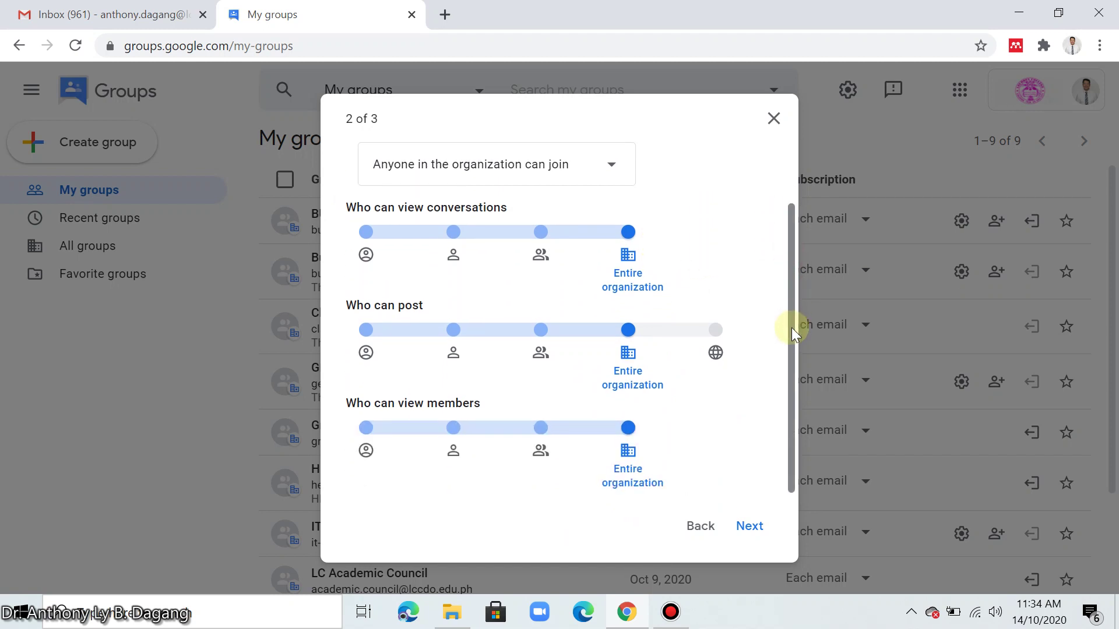
{"action": "left_click", "coordinate": [758, 529]}
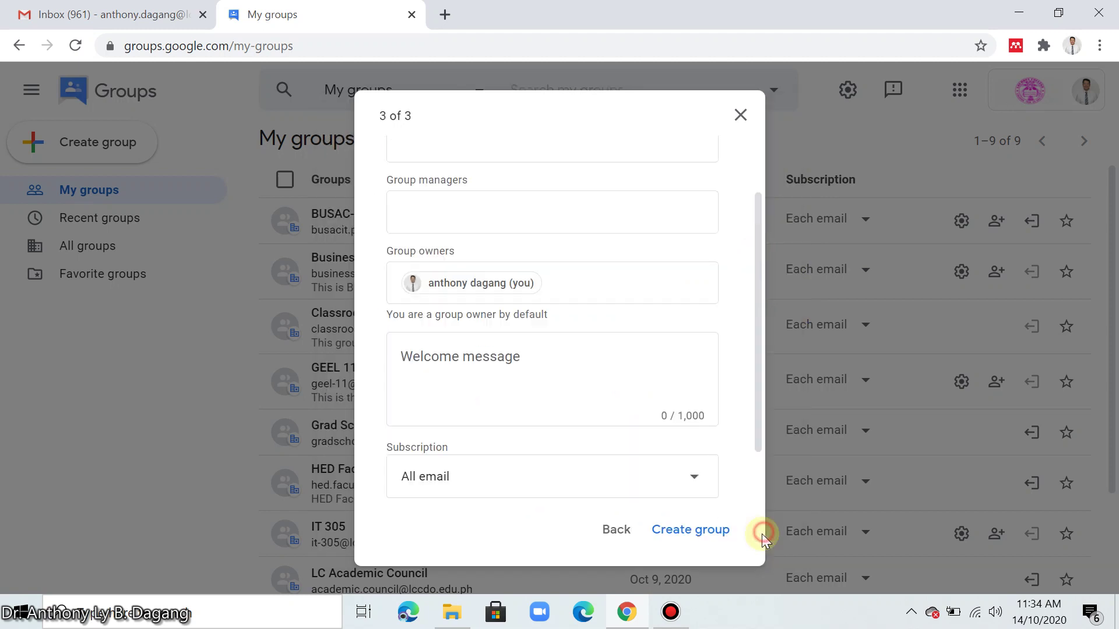
- Add three colleagues as group managers, picking each by name from the suggestions
{"action": "left_click", "coordinate": [504, 215]}
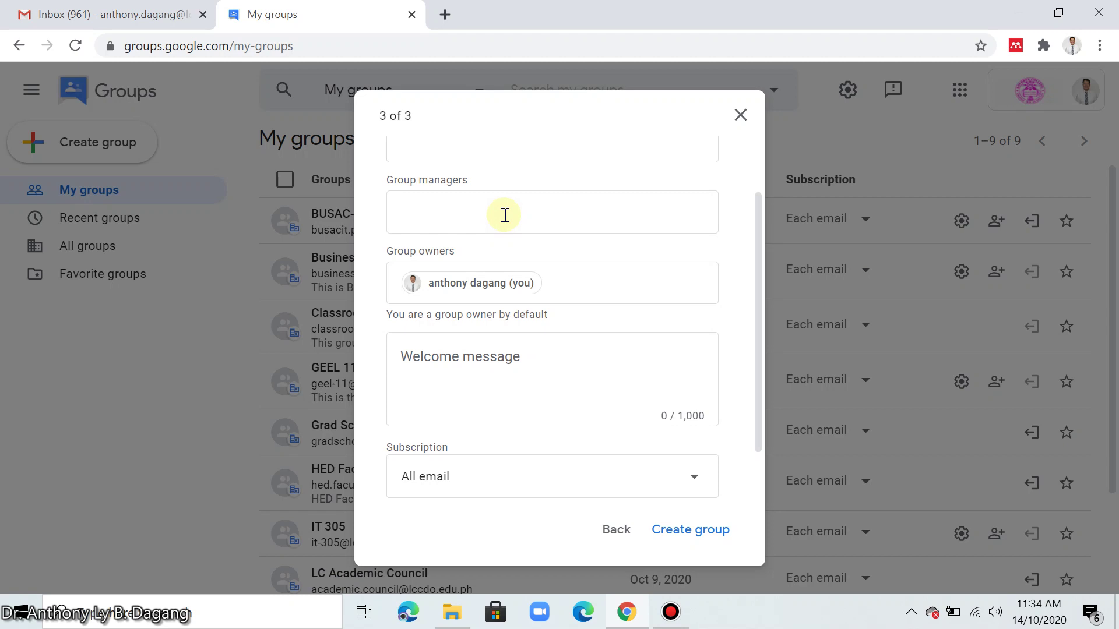
{"action": "type", "text": "kerwin"}
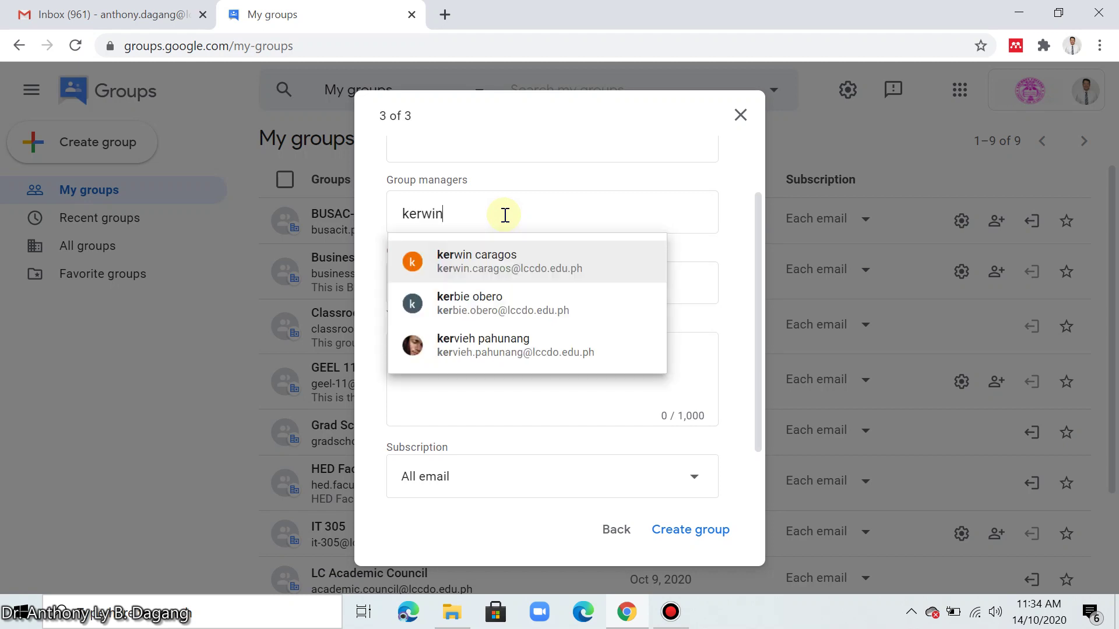
{"action": "left_click", "coordinate": [502, 274]}
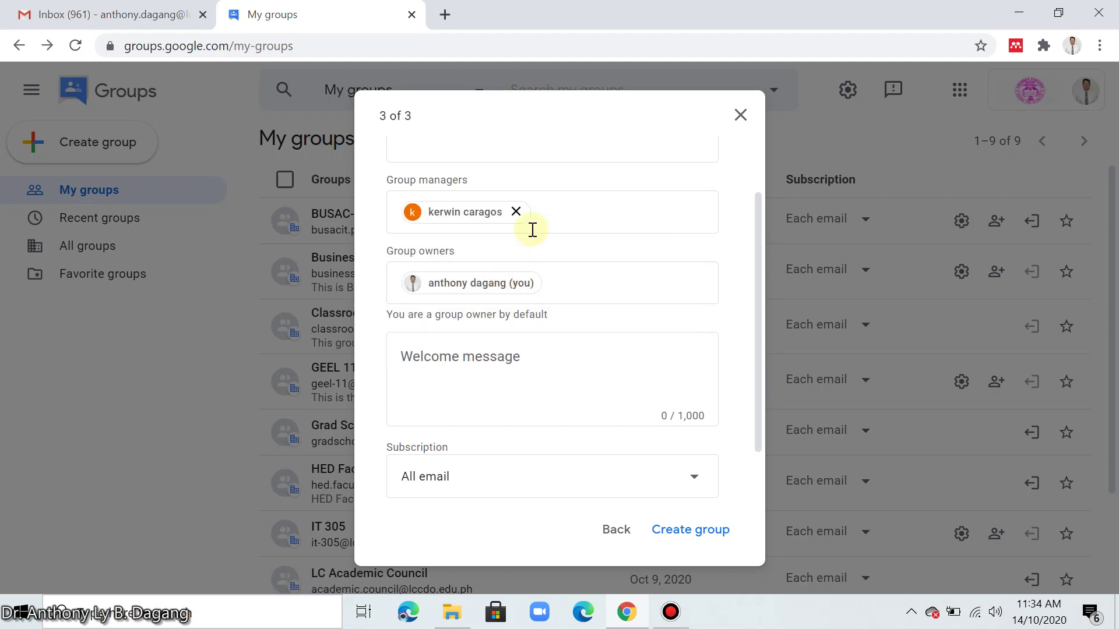
{"action": "type", "text": "jojean"}
{"action": "left_click", "coordinate": [524, 262]}
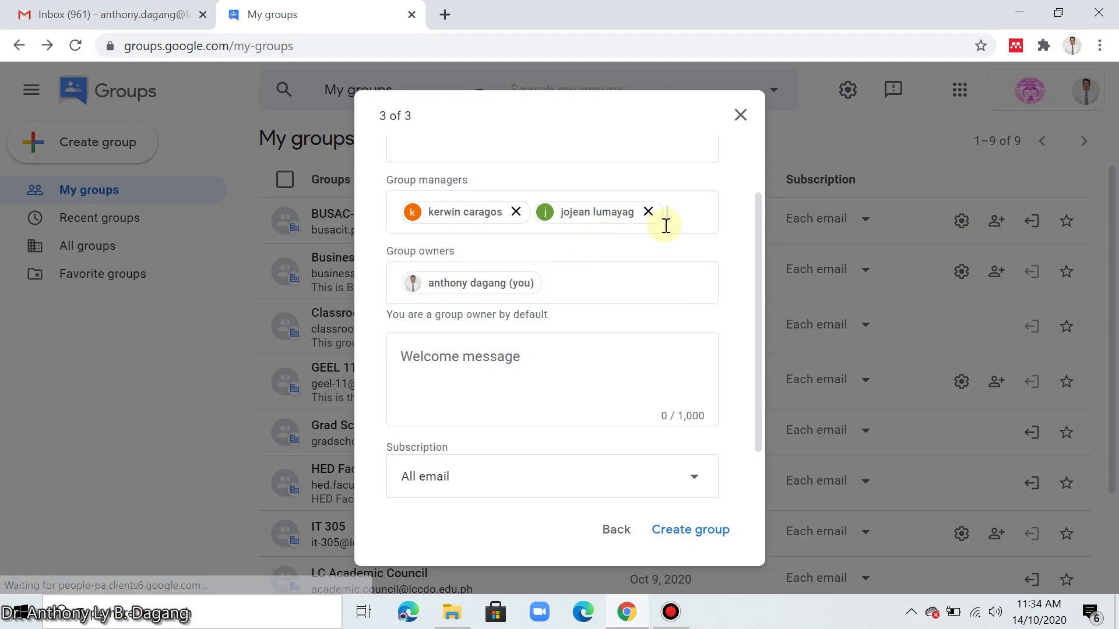
{"action": "type", "text": "menchie"}
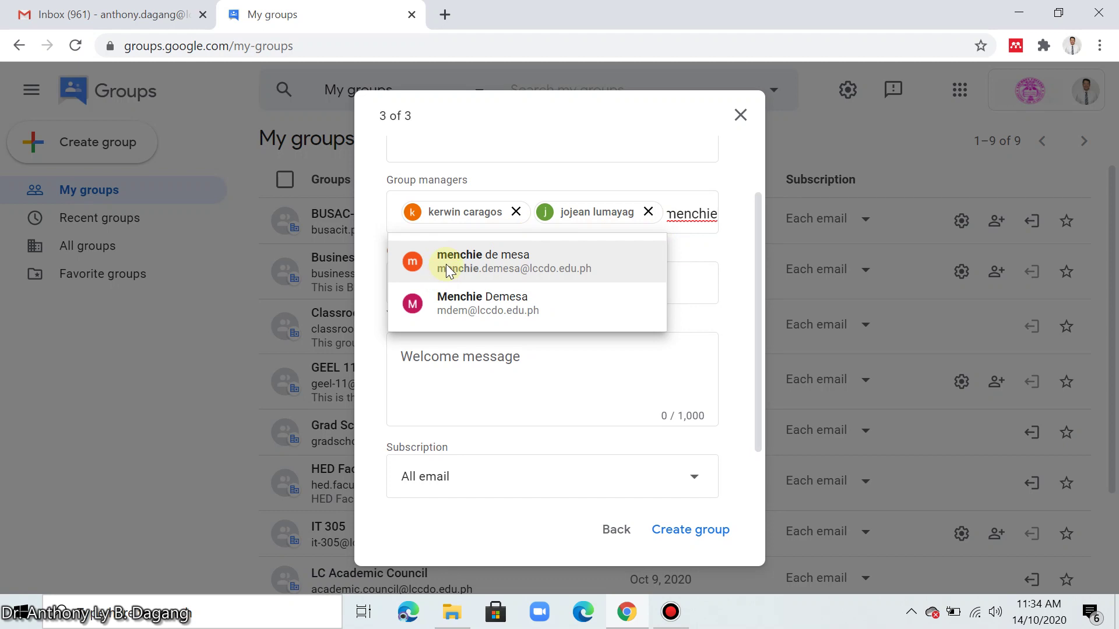
{"action": "left_click", "coordinate": [448, 270]}
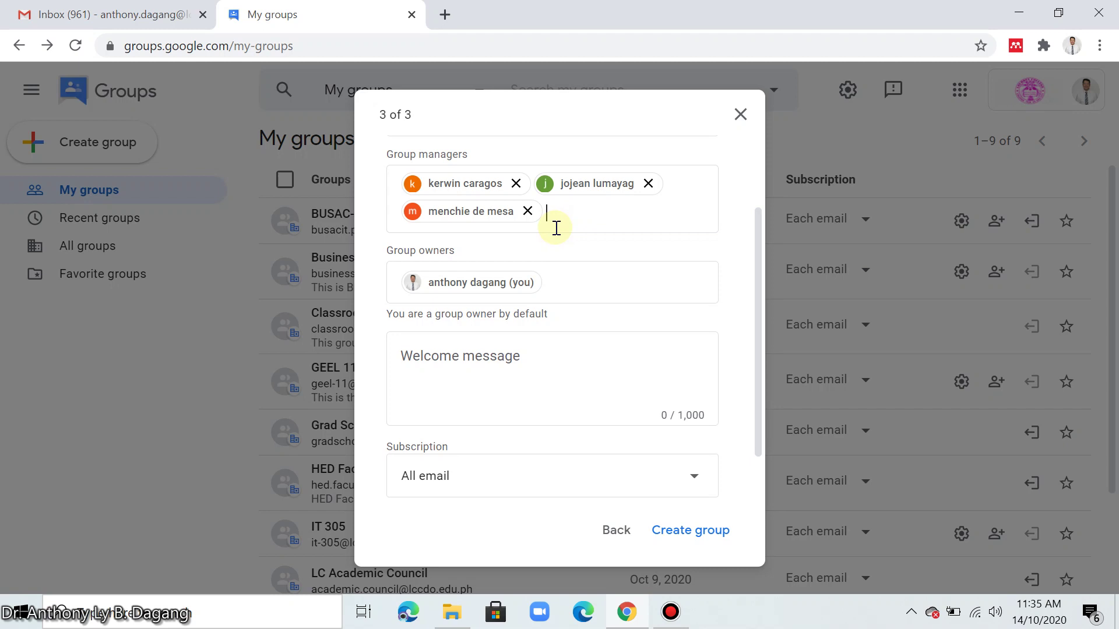
- Enter welcome message 'This is the official group of BSBA faculty.' and create the group
{"action": "left_click", "coordinate": [440, 369]}
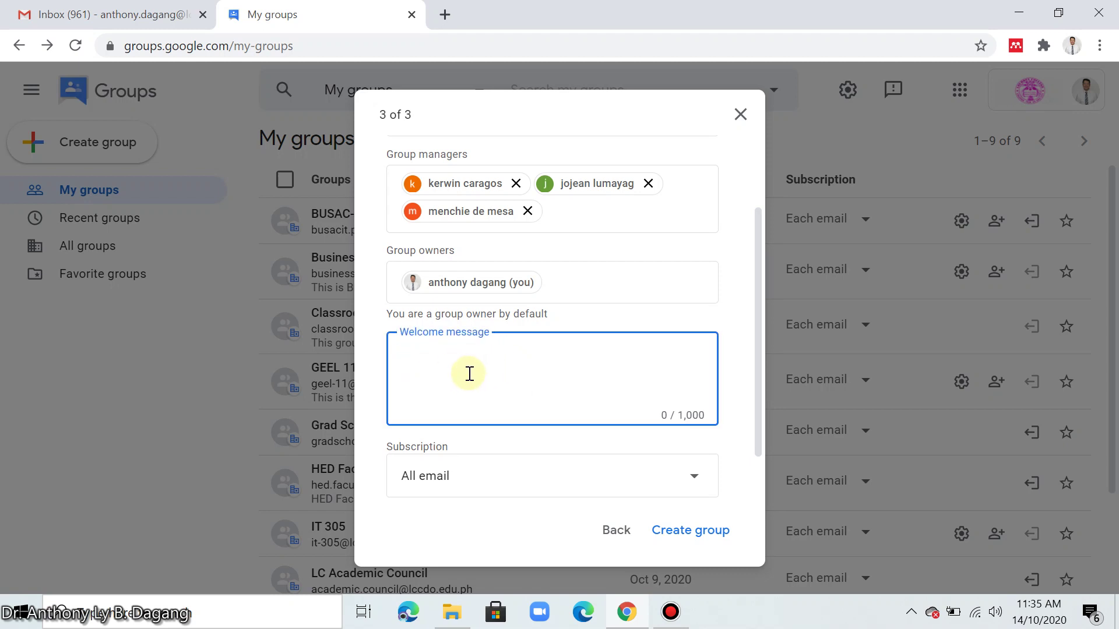
{"action": "type", "text": "This is the offici"}
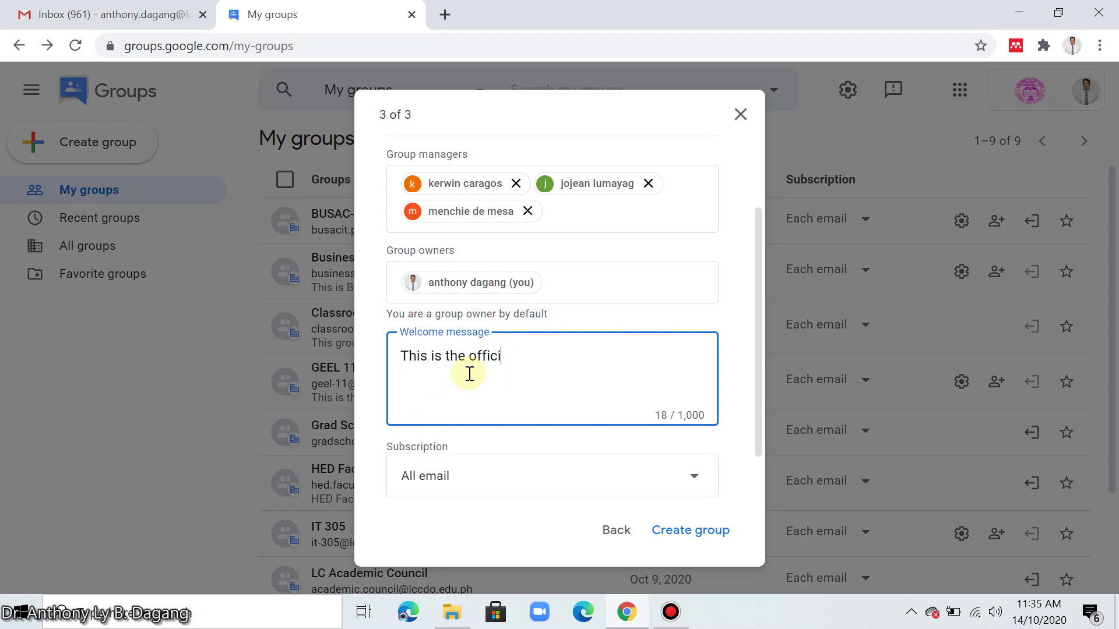
{"action": "type", "text": "al group of BSBA faculty."}
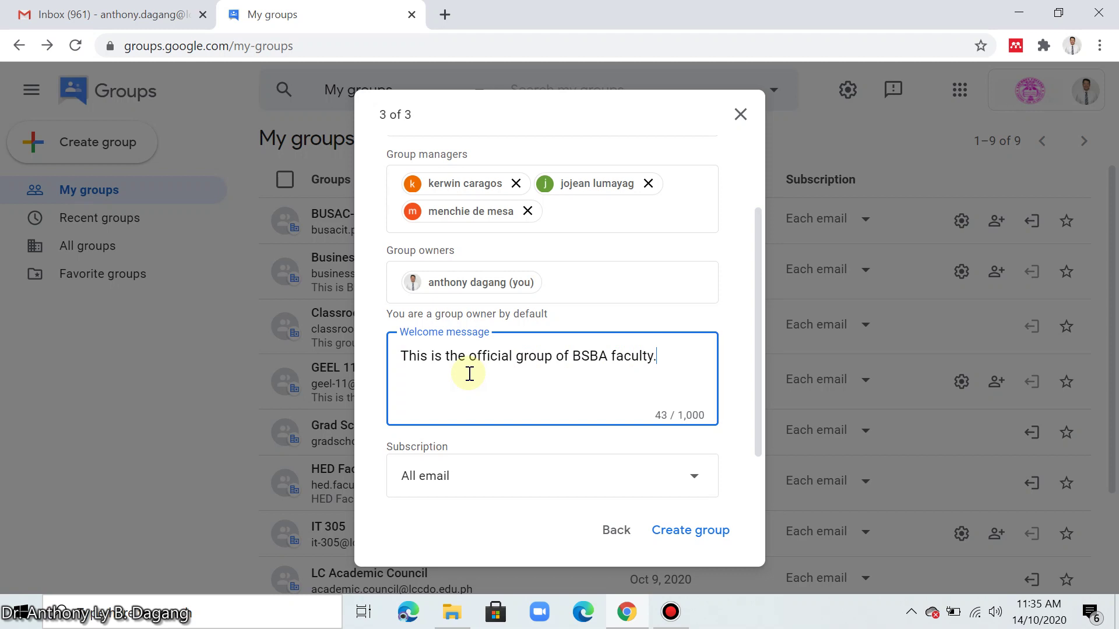
{"action": "scroll", "coordinate": [671, 438], "scroll_direction": "up", "scroll_amount": 2}
{"action": "scroll", "coordinate": [672, 439], "scroll_direction": "down", "scroll_amount": 3}
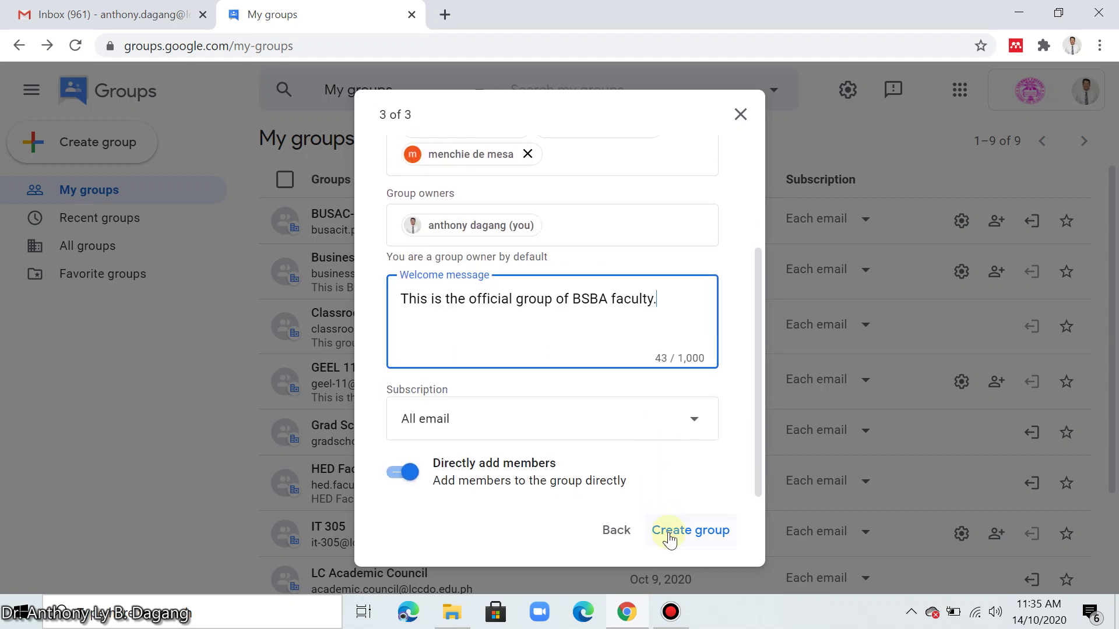
{"action": "left_click", "coordinate": [668, 531]}
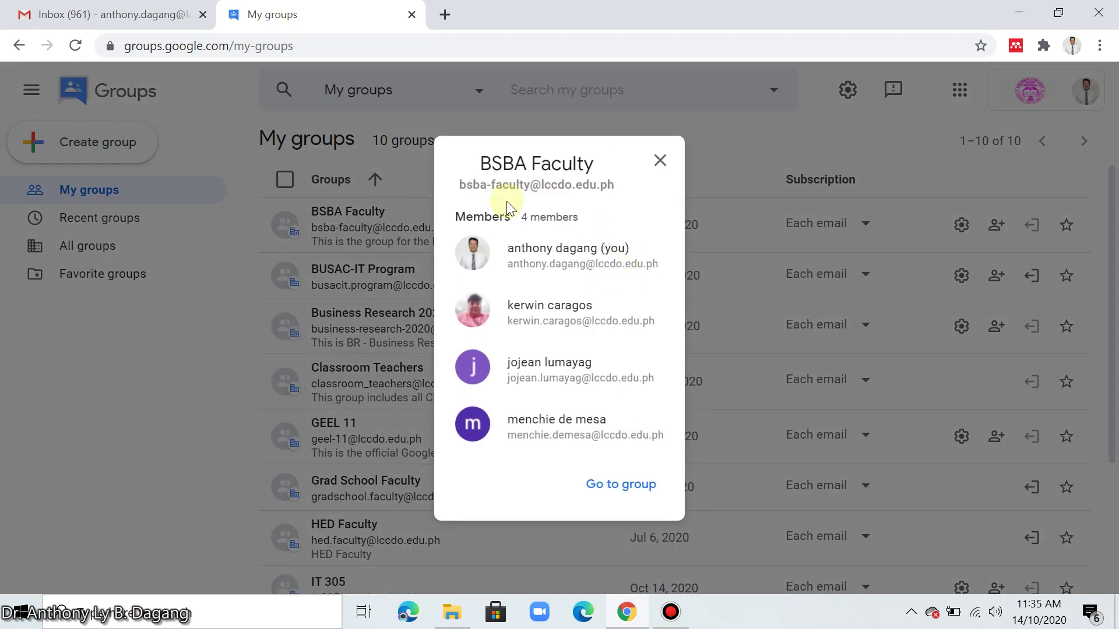
- Open the new group, then return to My groups from the sidebar
{"action": "left_click", "coordinate": [603, 490]}
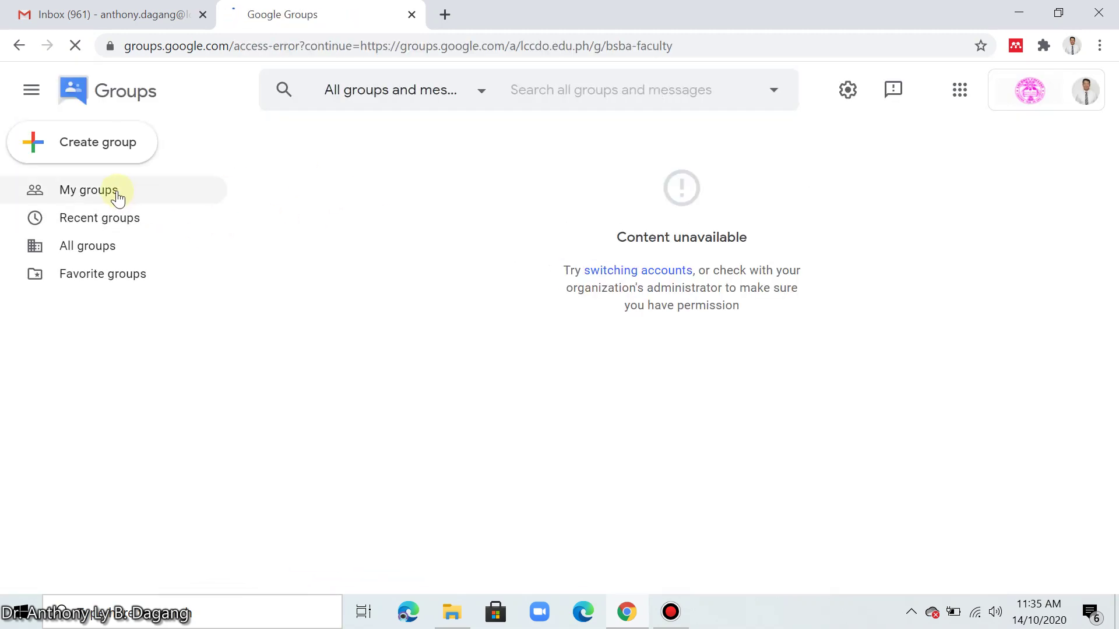
{"action": "left_click", "coordinate": [118, 197]}
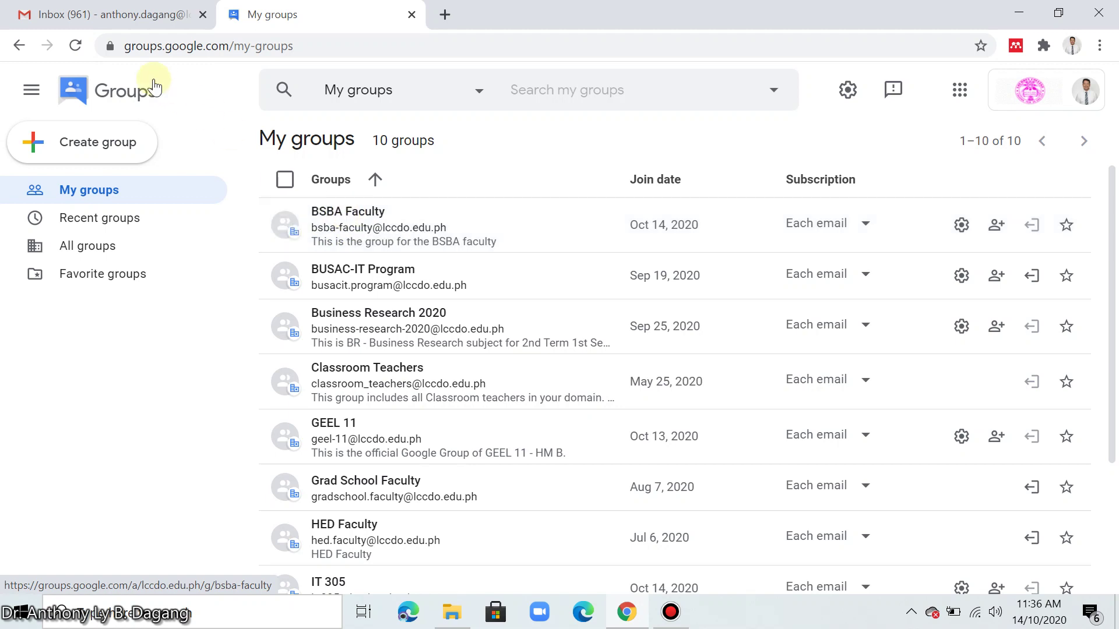
- Start a new Gmail message, then revisit the BSBA Faculty group in Google Groups
{"action": "left_click", "coordinate": [119, 10]}
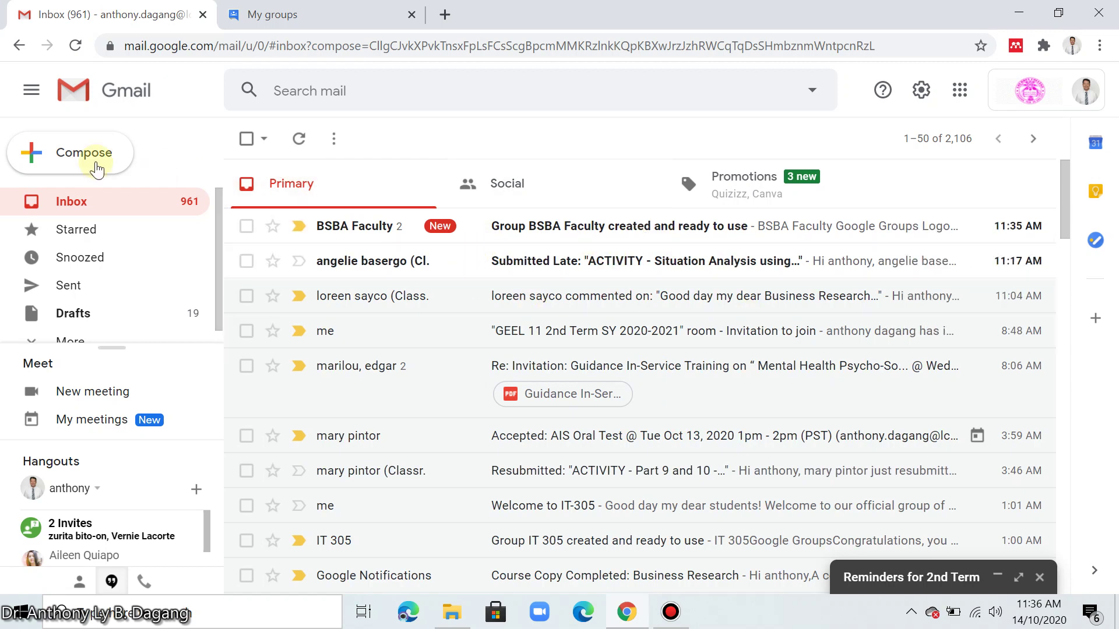
{"action": "left_click", "coordinate": [96, 169]}
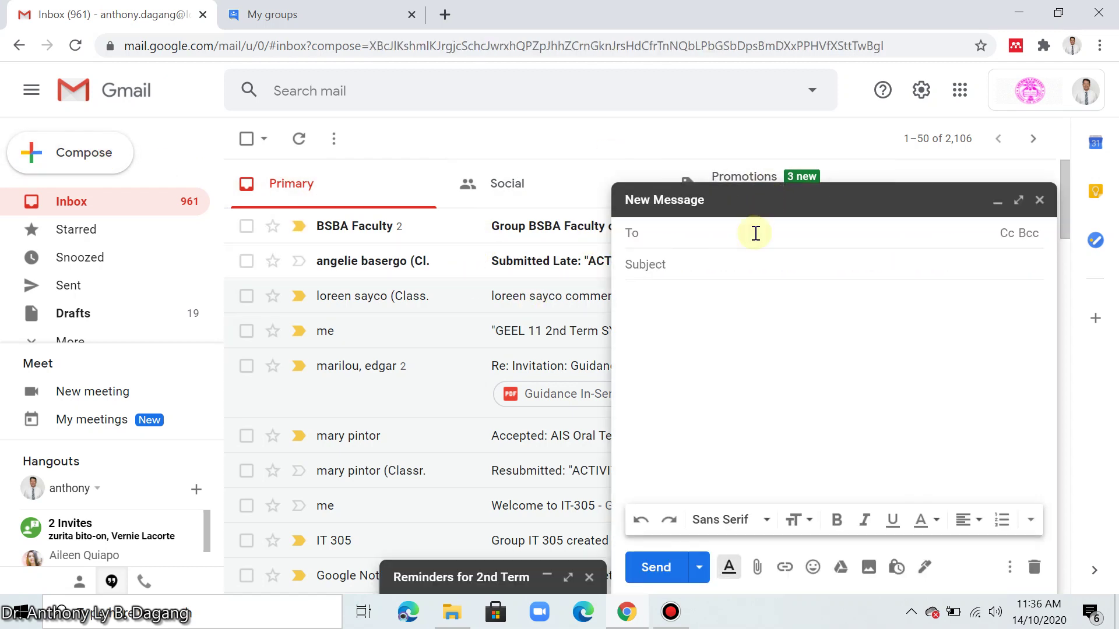
{"action": "left_click", "coordinate": [359, 17]}
{"action": "left_click", "coordinate": [327, 215]}
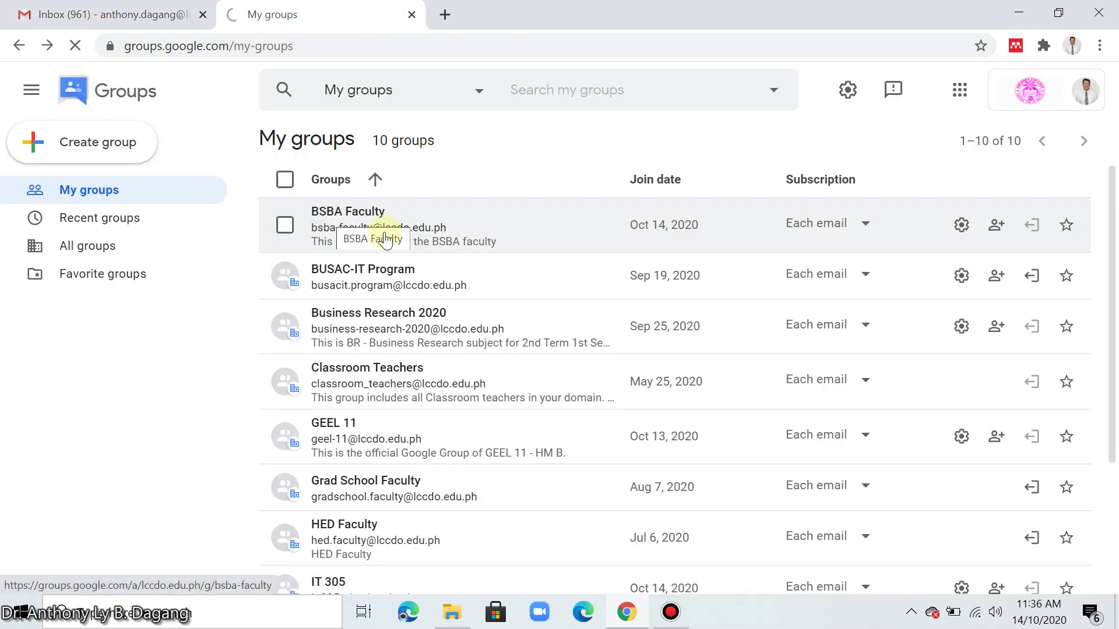
{"action": "left_click", "coordinate": [350, 216]}
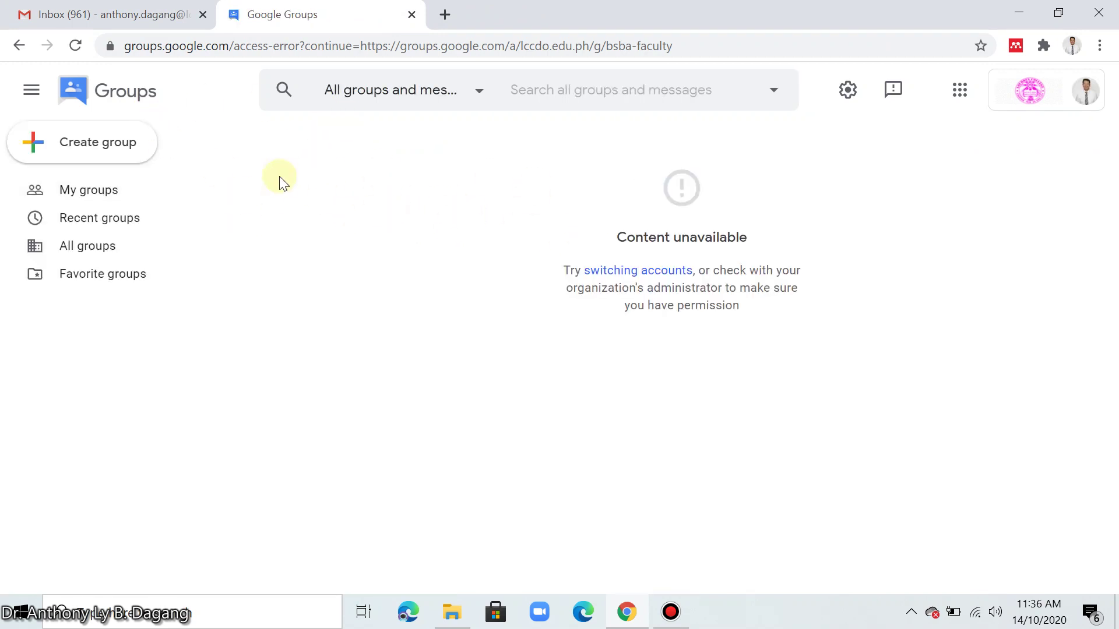
{"action": "left_click", "coordinate": [96, 190]}
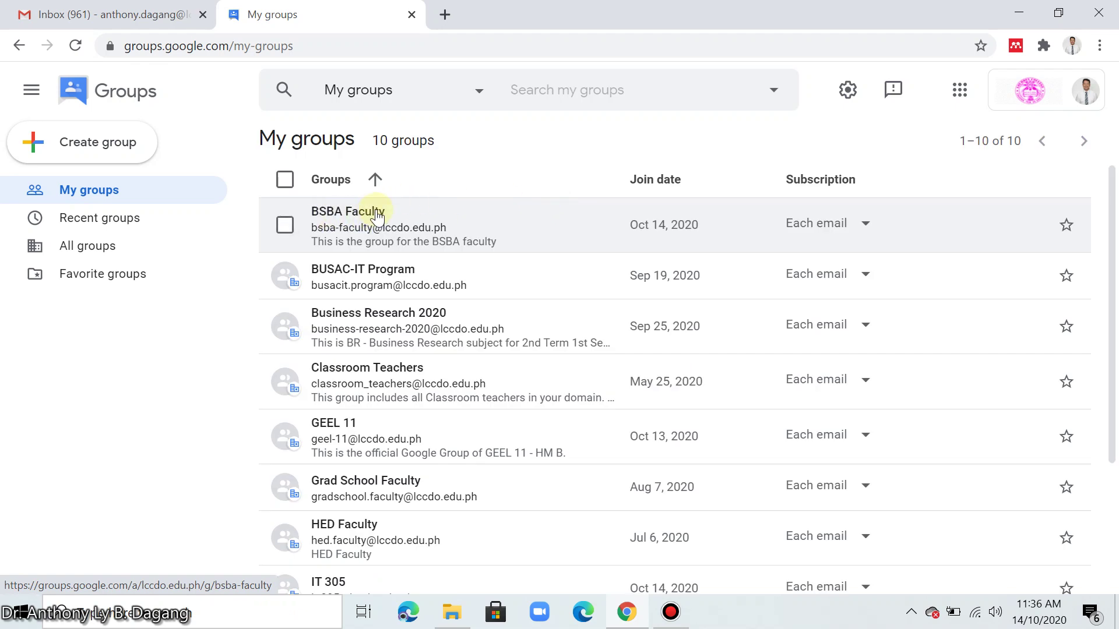
- Address the message to the BSBA Faculty group via 'BSBA', then click into subject and body
{"action": "left_click", "coordinate": [137, 15]}
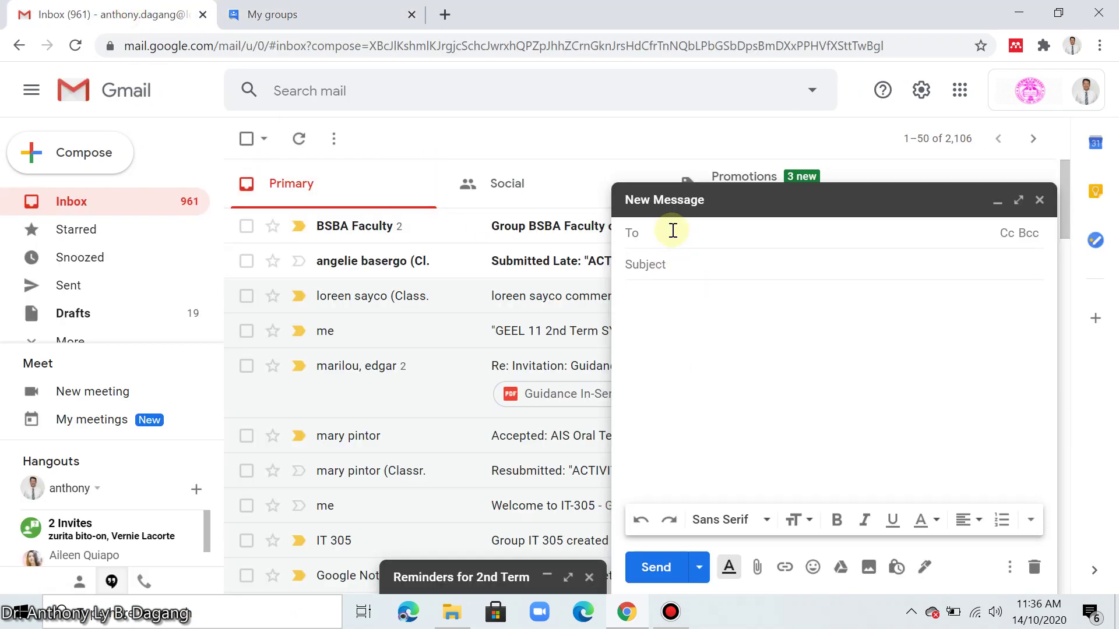
{"action": "type", "text": "BSBA"}
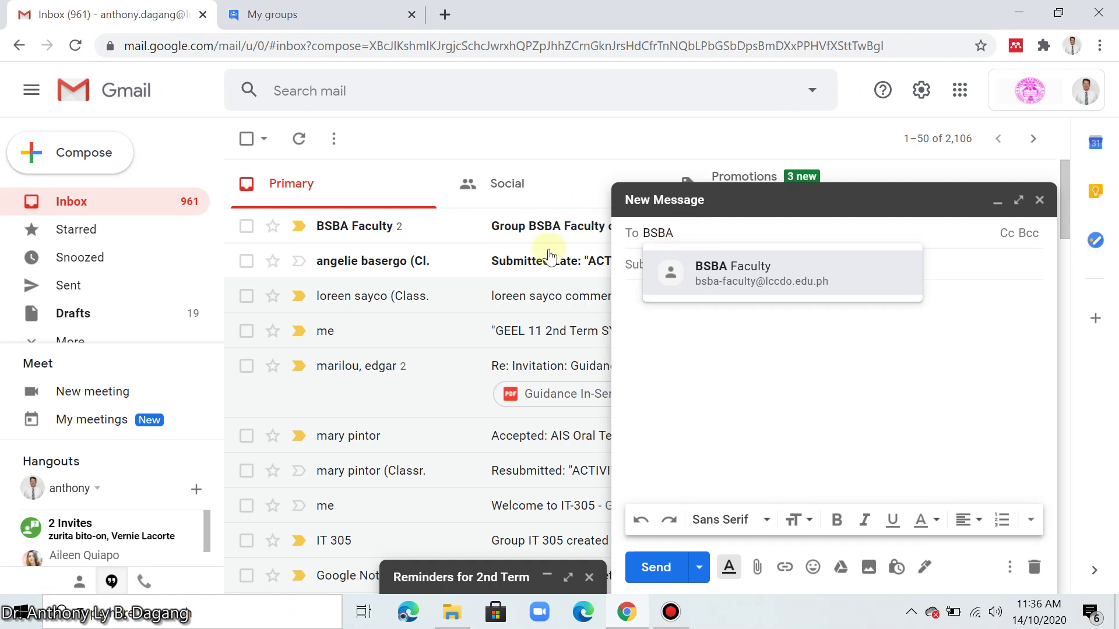
{"action": "left_click", "coordinate": [742, 281]}
{"action": "left_click", "coordinate": [734, 272]}
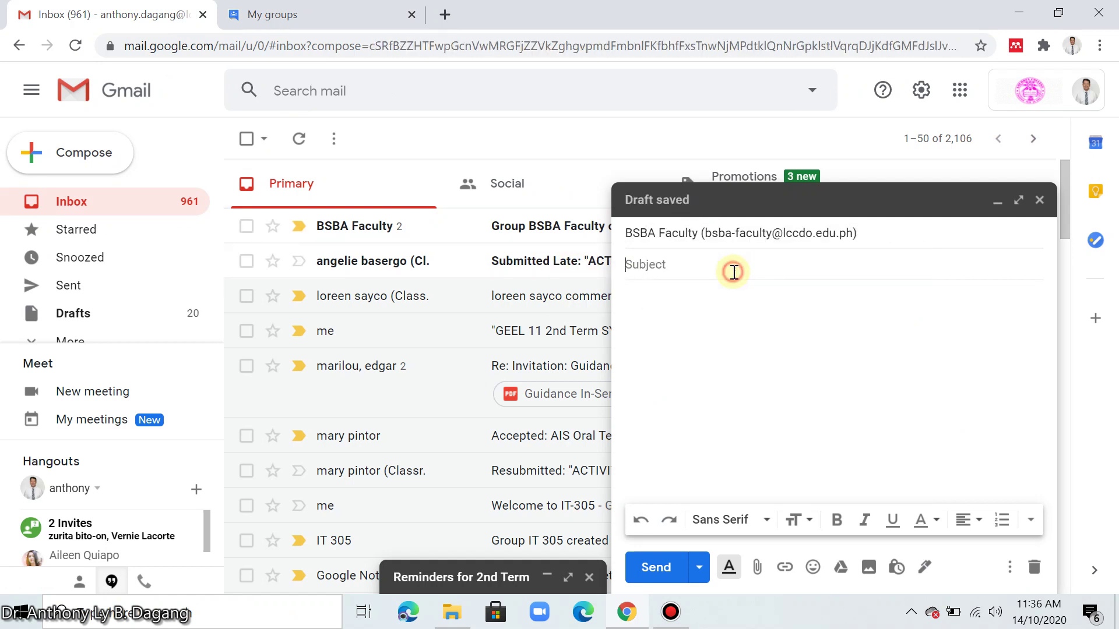
{"action": "left_click", "coordinate": [703, 333]}
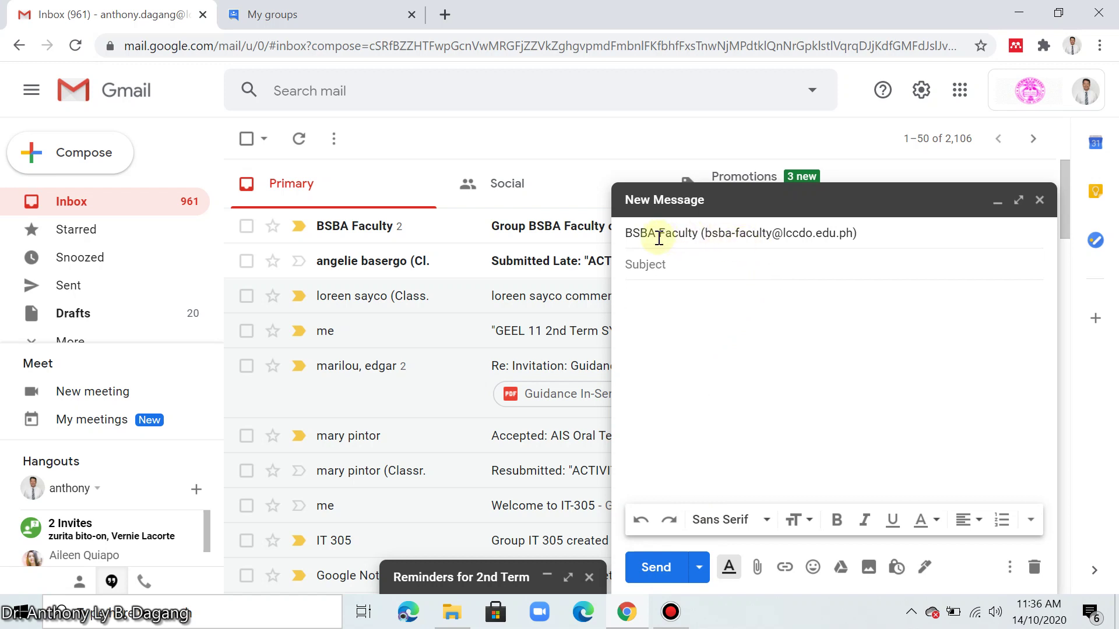
{"action": "mouse_move", "coordinate": [658, 233]}
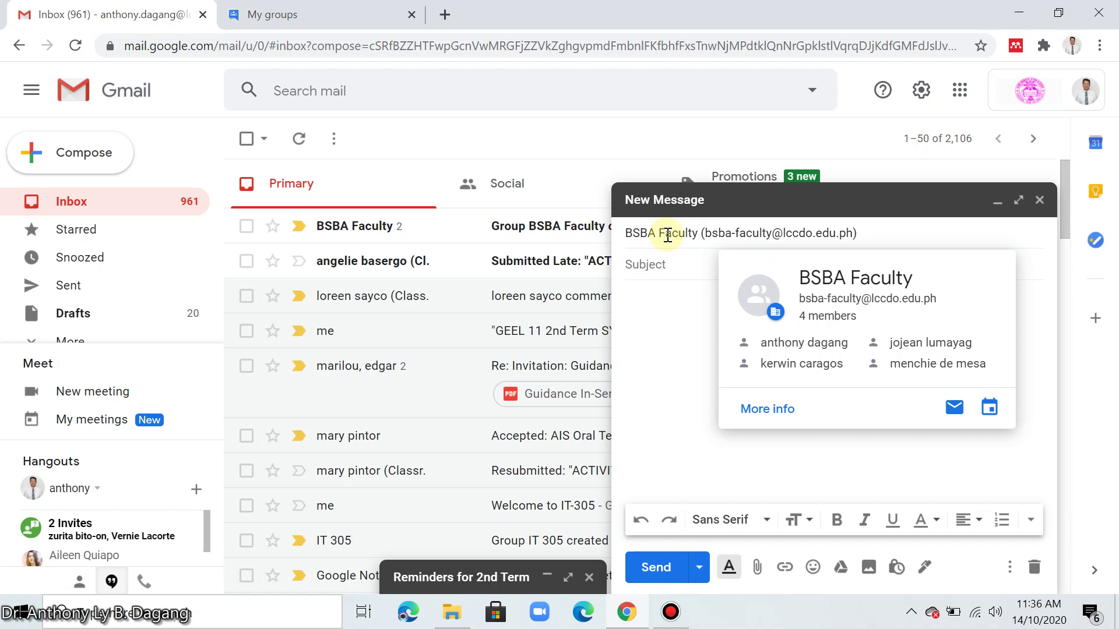